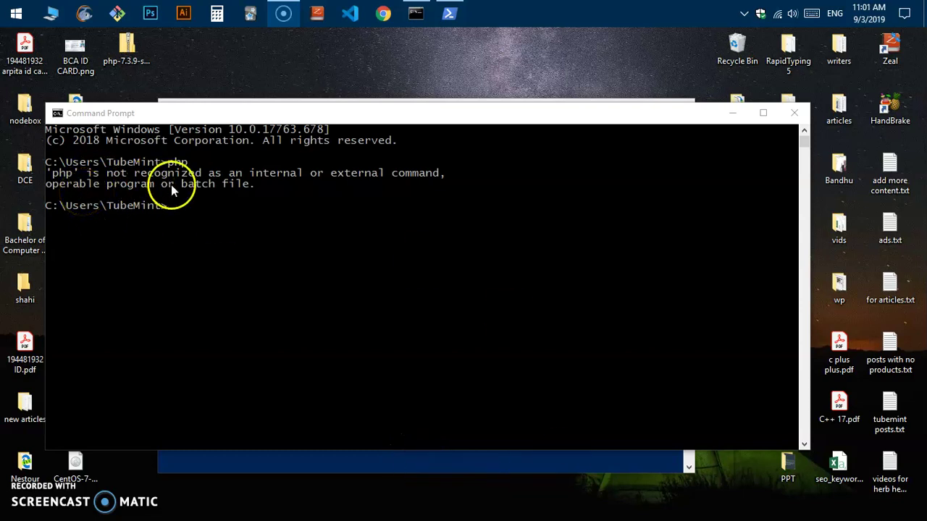
# - Select the php error output in Command Prompt and PowerShell, then return to Command Prompt
pyautogui.moveTo(100, 176); pyautogui.dragTo(443, 194)
pyautogui.click(340, 227)
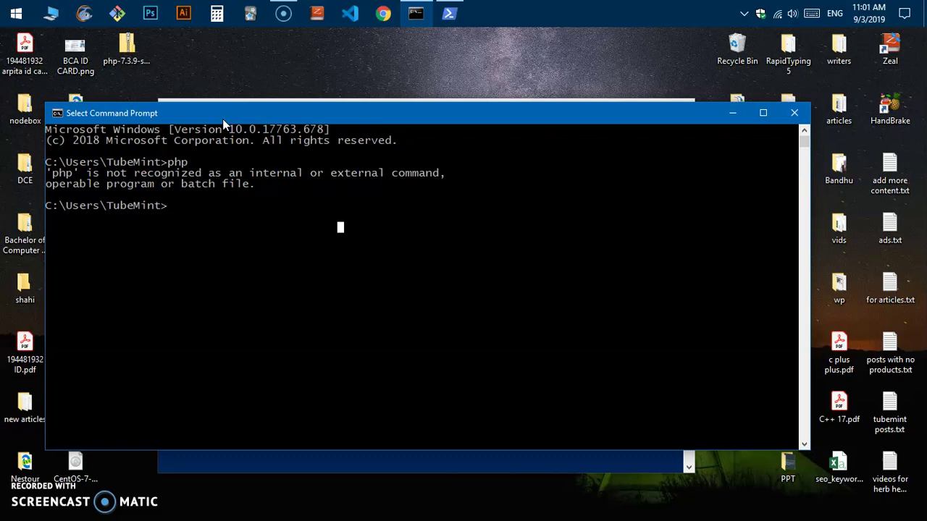
pyautogui.click(323, 460)
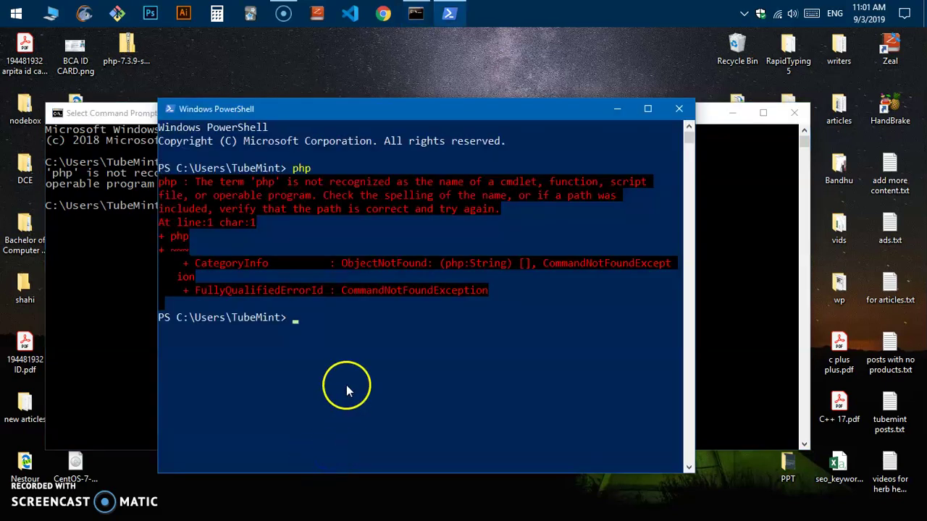
pyautogui.moveTo(165, 181); pyautogui.dragTo(650, 312)
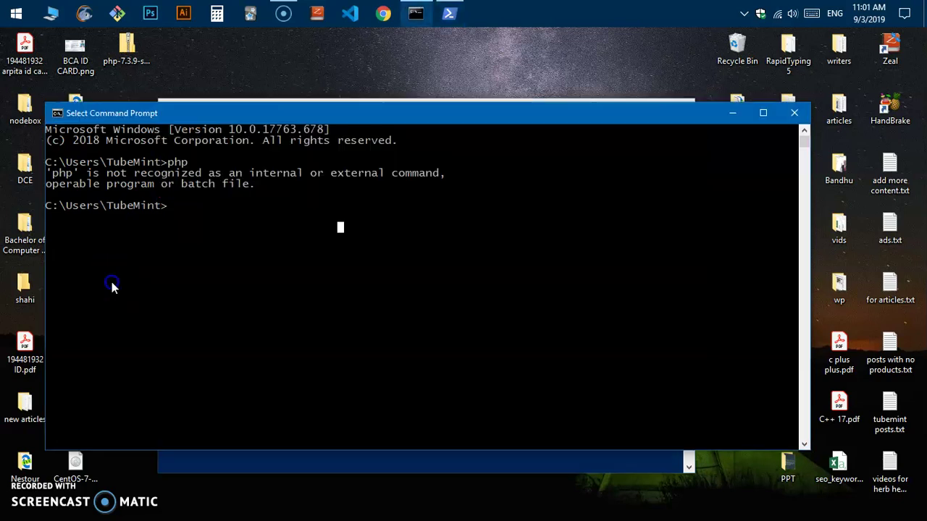
pyautogui.click(112, 284)
pyautogui.click(114, 273)
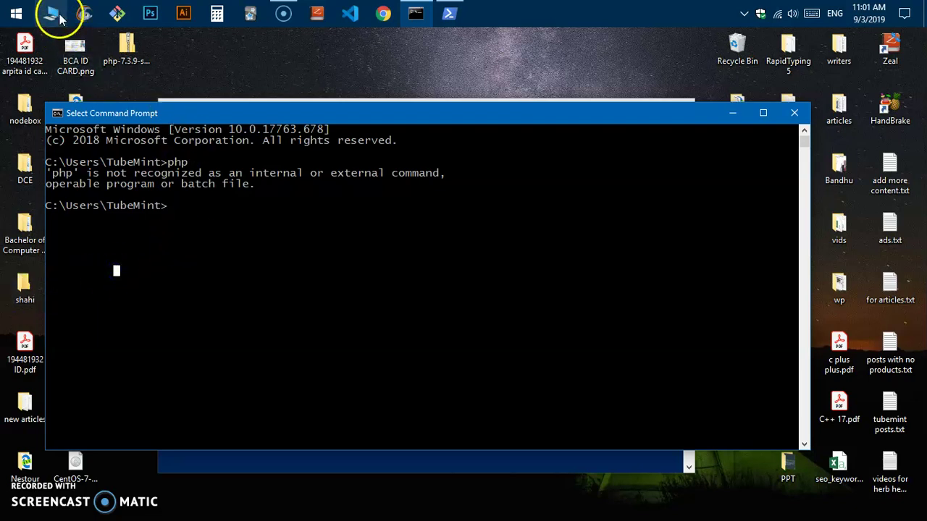
# - Browse File Explorer to C:\xampp\php, select its full folder path, then close Explorer
pyautogui.click(58, 18)
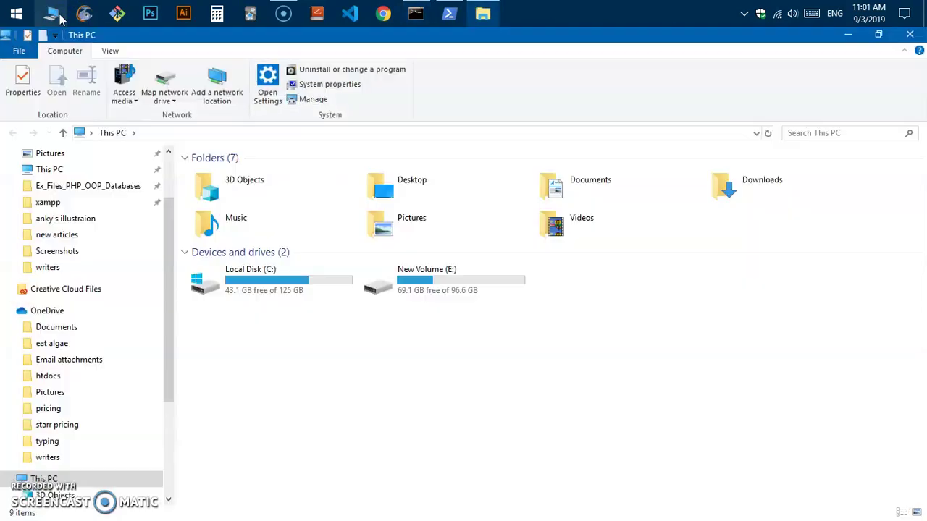
pyautogui.click(57, 172)
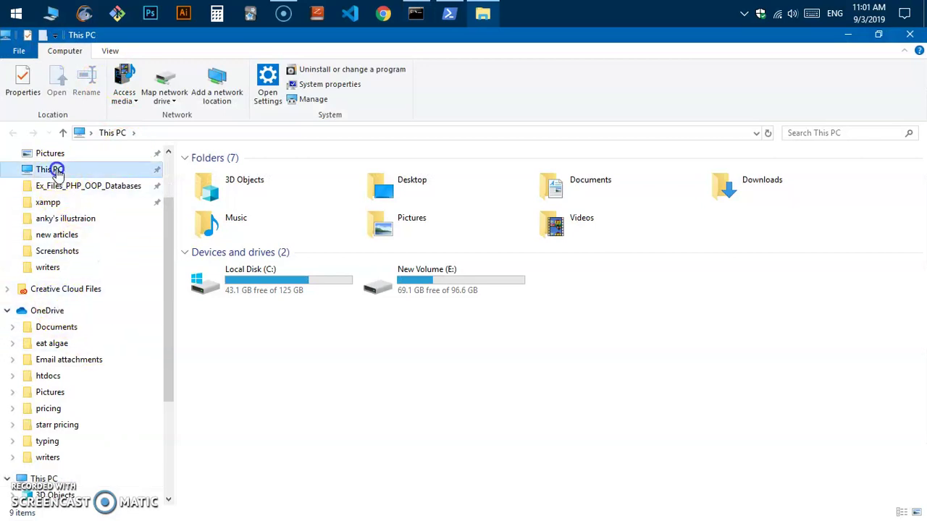
pyautogui.doubleClick(267, 290)
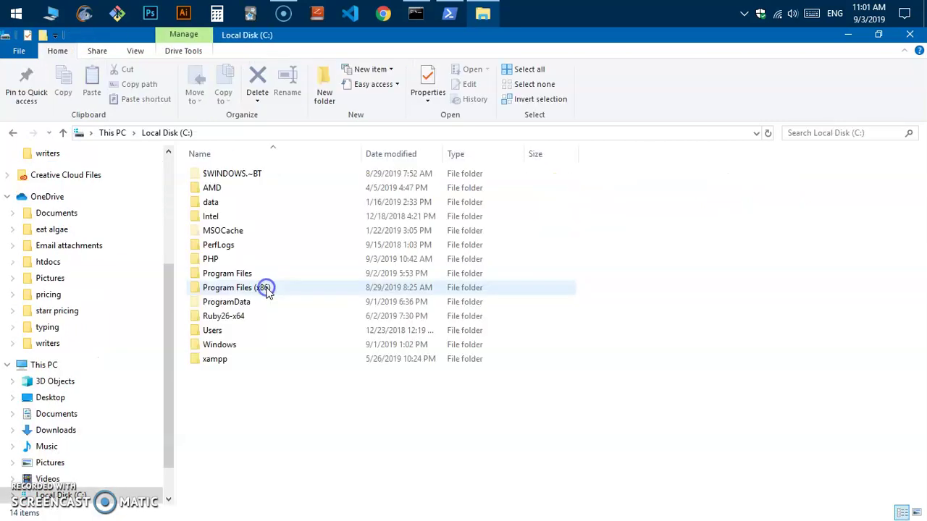
pyautogui.doubleClick(236, 365)
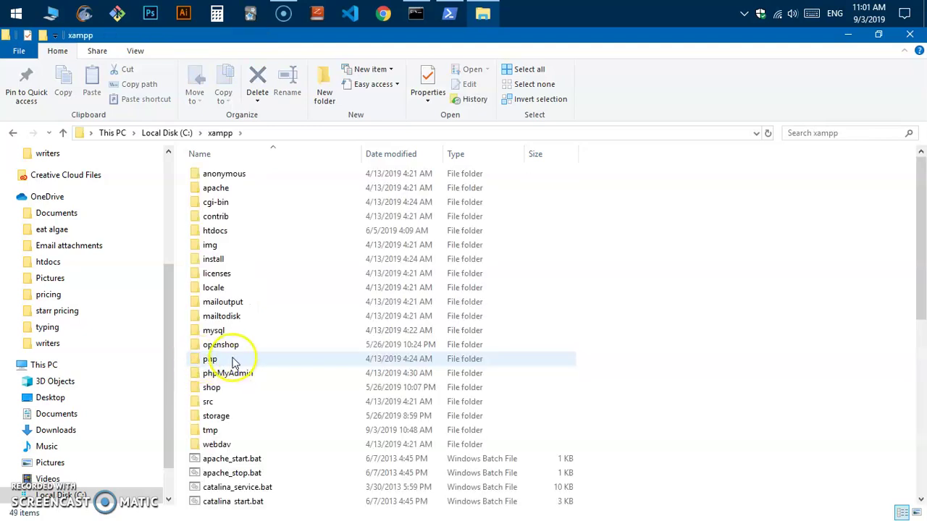
pyautogui.doubleClick(248, 361)
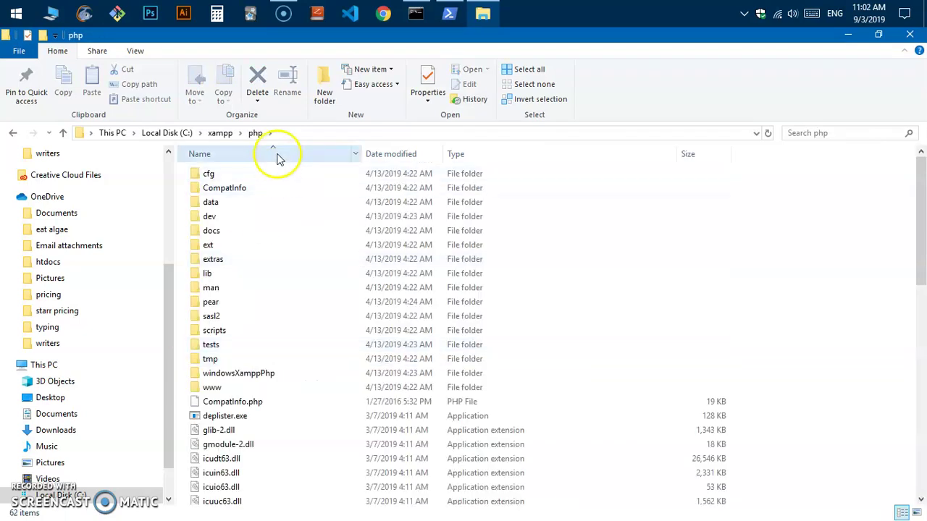
pyautogui.click(288, 135)
pyautogui.hotkey('ctrl', 'c')
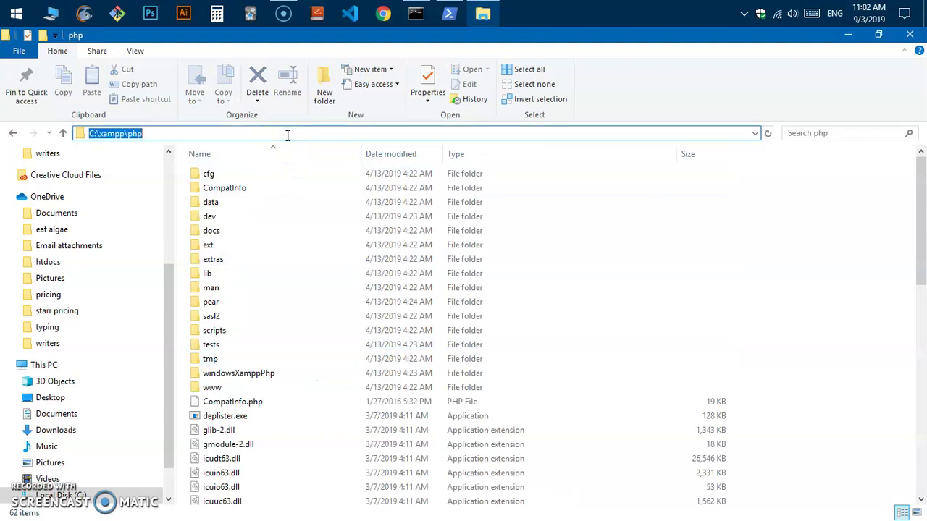
pyautogui.click(907, 40)
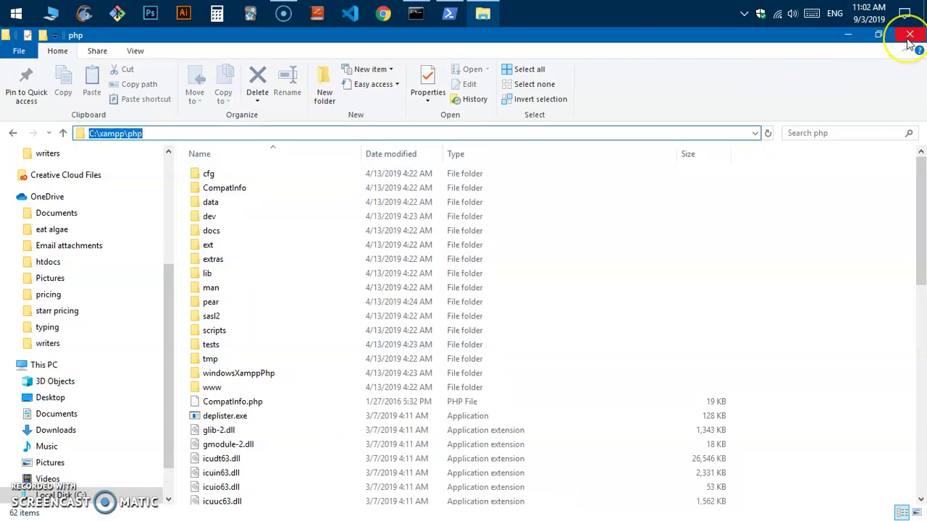
pyautogui.click(907, 40)
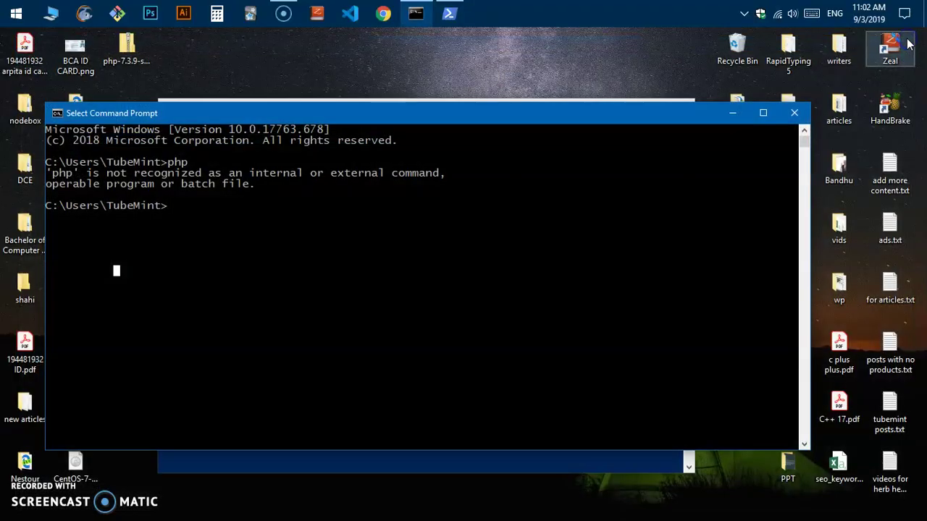
# - Search 'var' to reach System Properties and open the Environment Variables window
pyautogui.click(16, 13)
pyautogui.write('var')
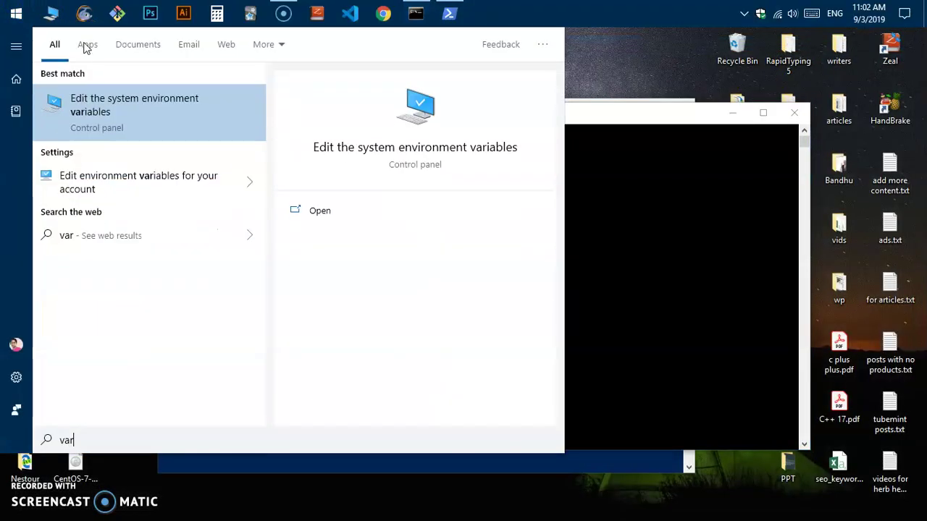
pyautogui.click(101, 110)
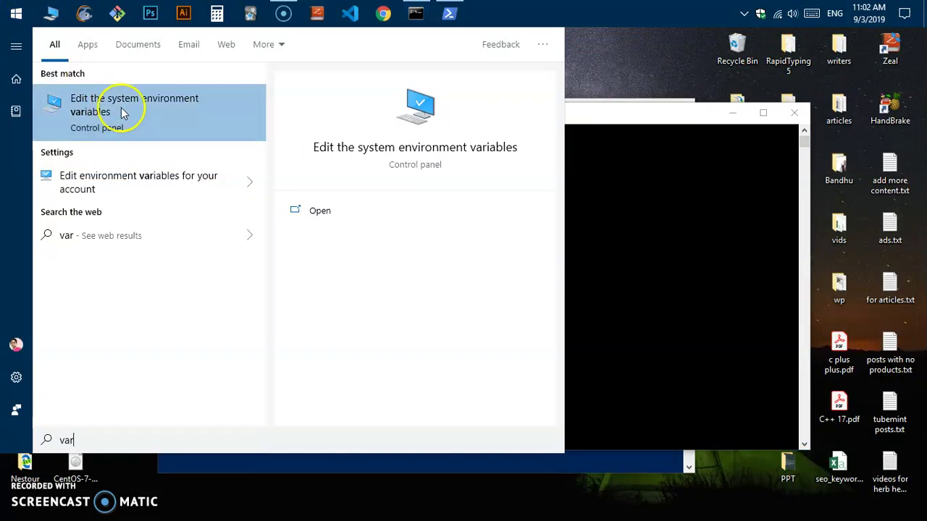
pyautogui.click(186, 107)
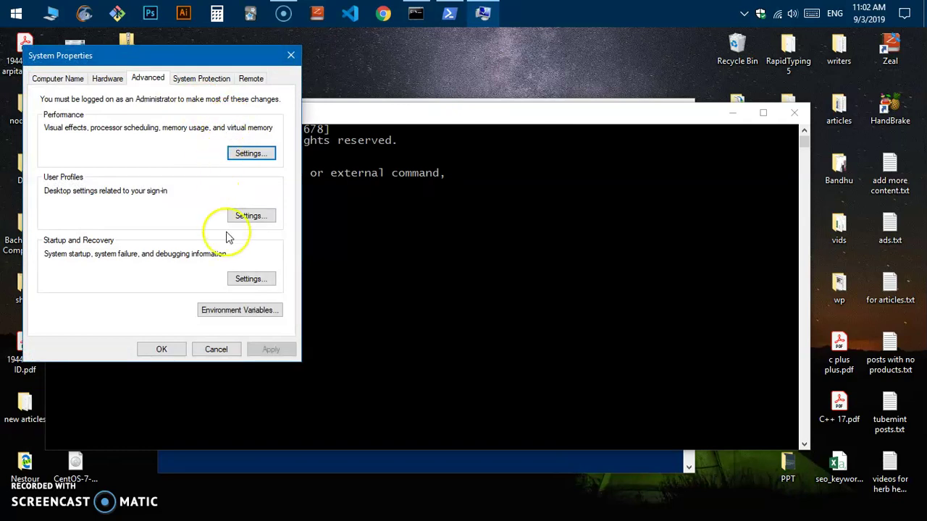
pyautogui.click(236, 311)
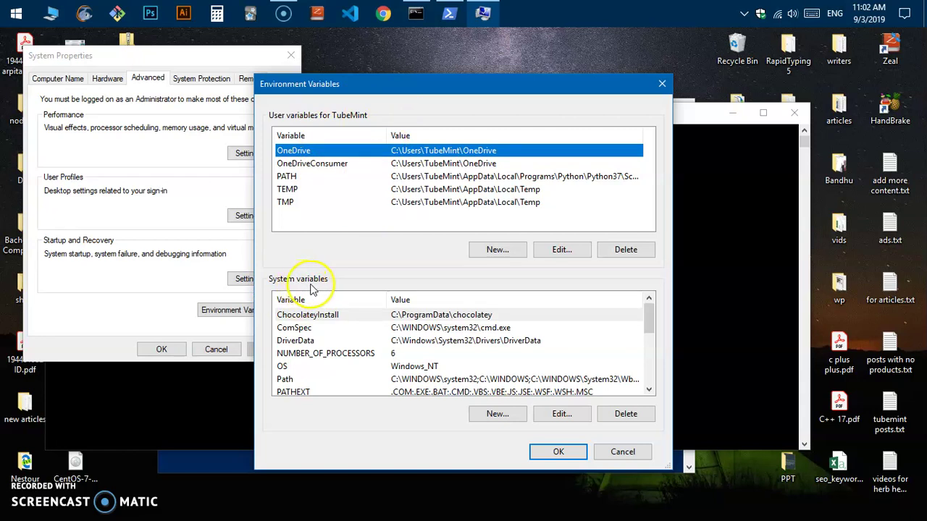
# - Paste C:\xampp\php as a new entry in the user PATH variable and confirm
pyautogui.click(293, 180)
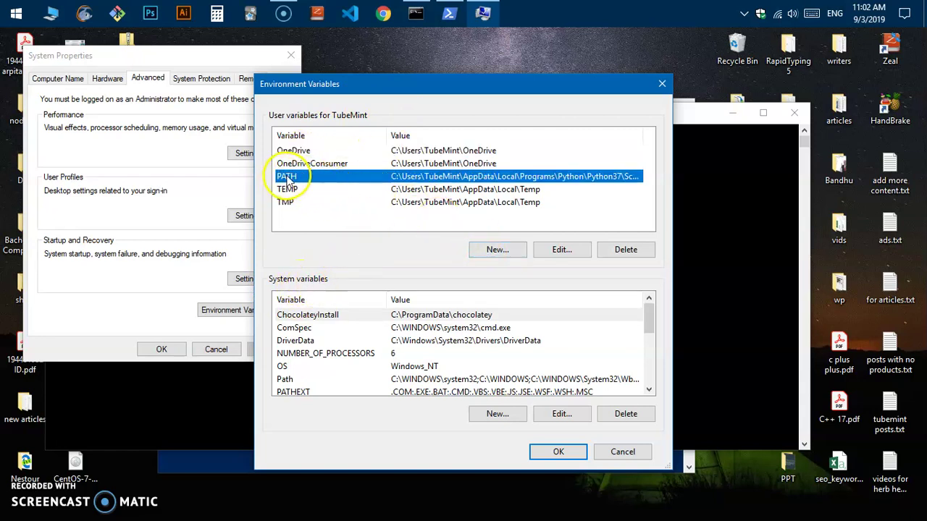
pyautogui.click(562, 250)
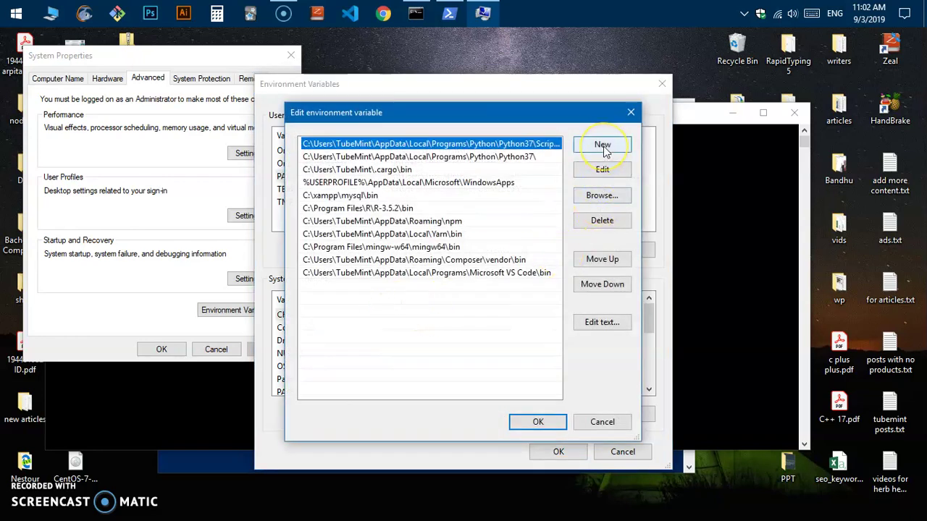
pyautogui.click(602, 145)
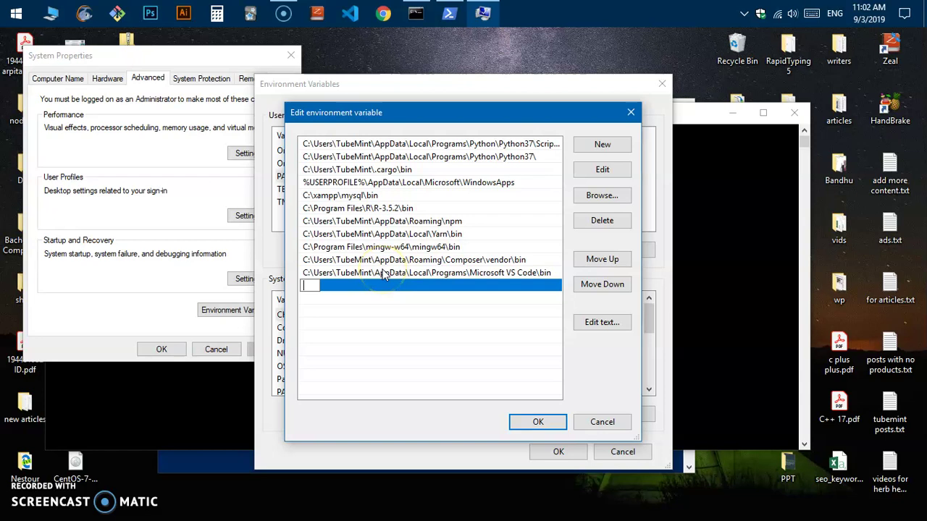
pyautogui.hotkey('ctrl', 'v')
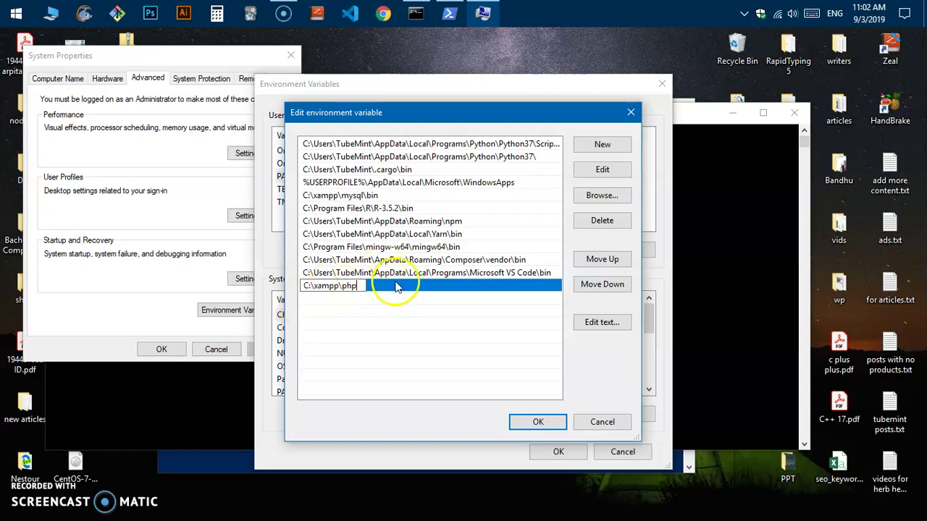
pyautogui.click(537, 423)
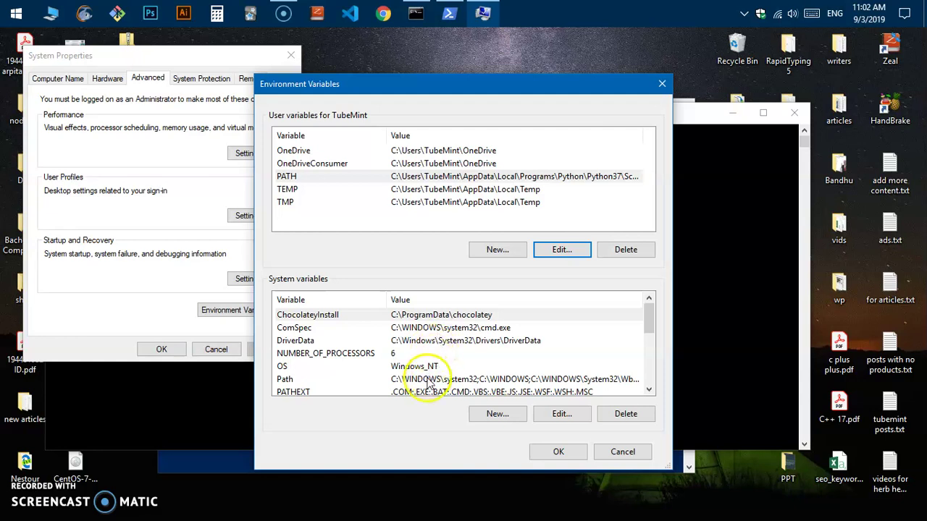
# - Paste C:\xampp\php as a new system Path entry and confirm the Environment Variables dialog
pyautogui.moveTo(652, 321); pyautogui.dragTo(652, 325)
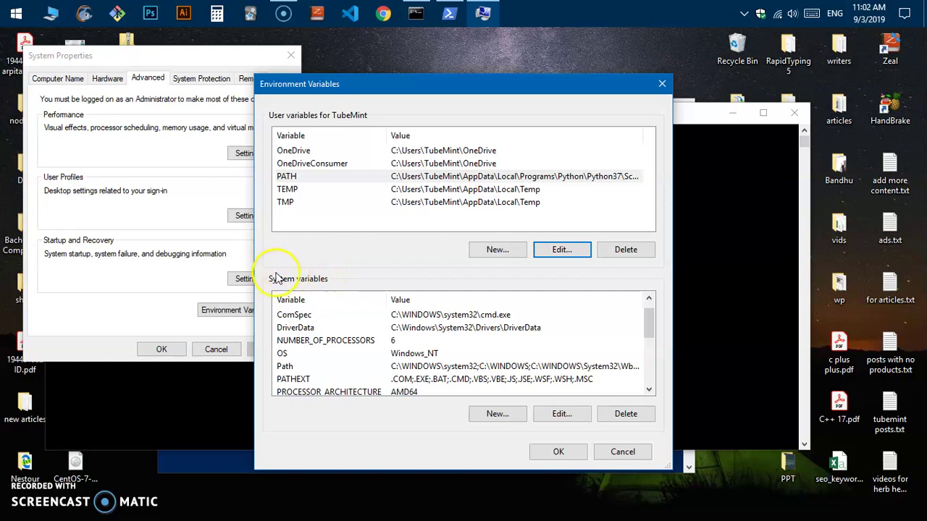
pyautogui.click(286, 367)
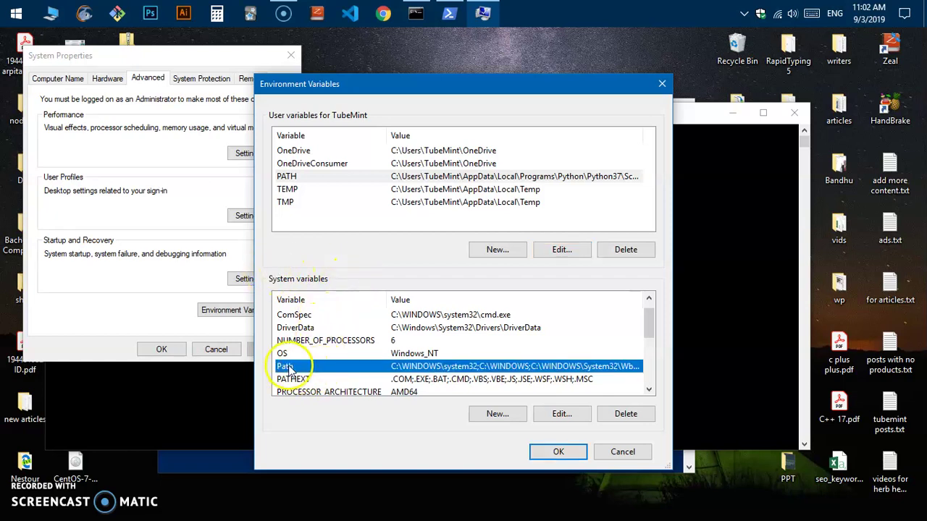
pyautogui.click(555, 412)
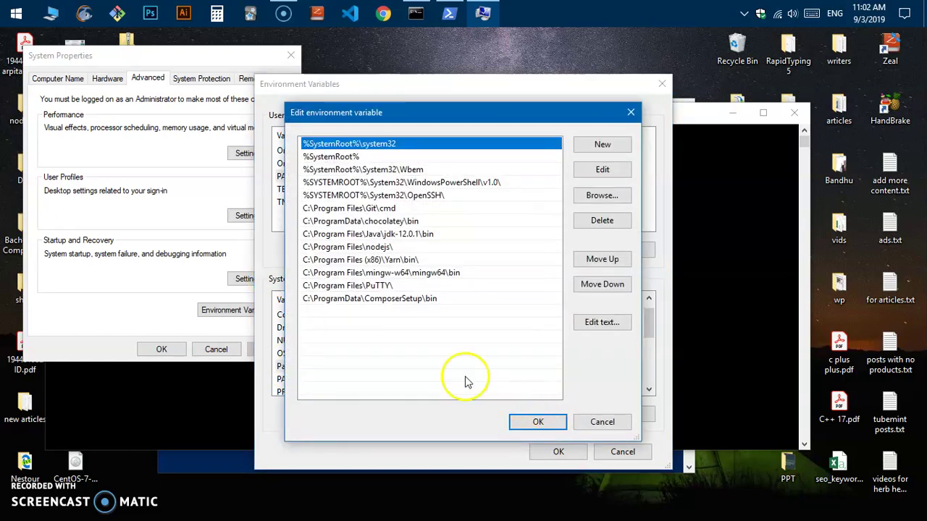
pyautogui.click(604, 146)
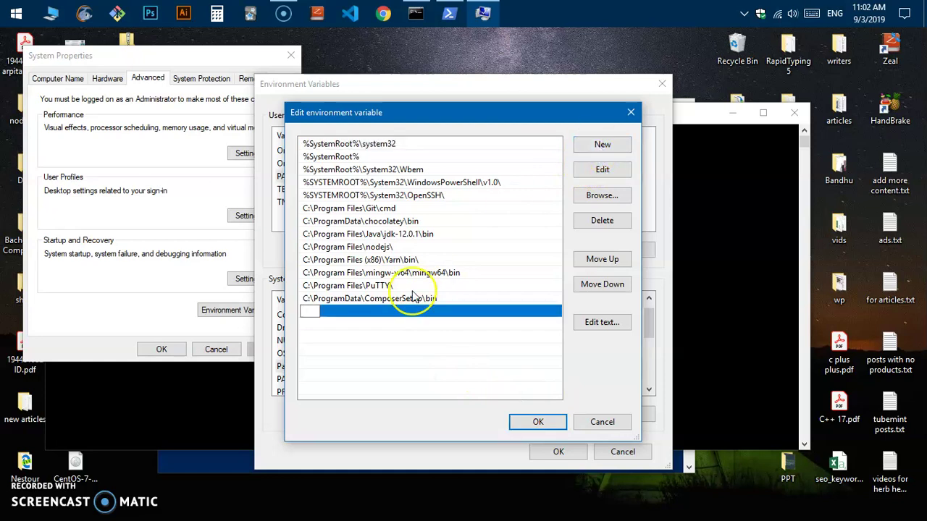
pyautogui.hotkey('ctrl', 'v')
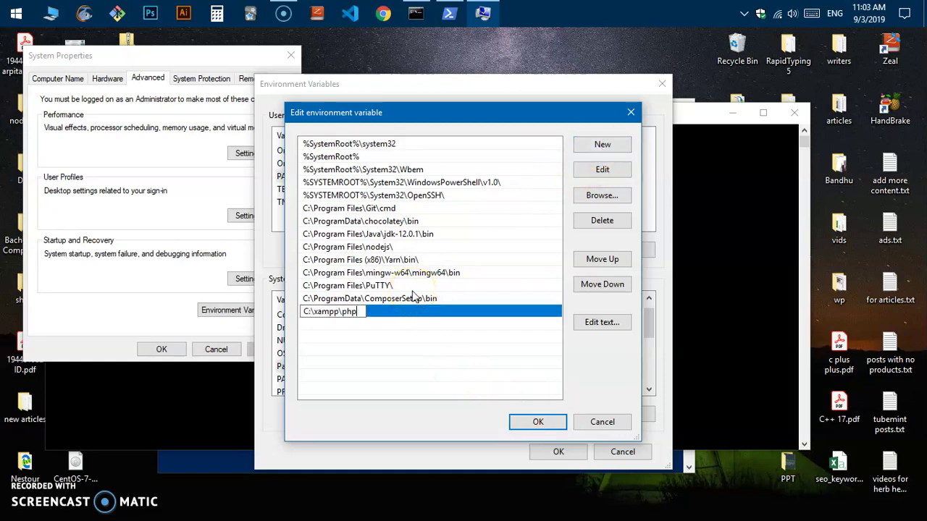
pyautogui.click(528, 424)
pyautogui.click(558, 450)
# - Close System Properties and the old console, then launch a new Command Prompt via 'cmd'
pyautogui.click(162, 349)
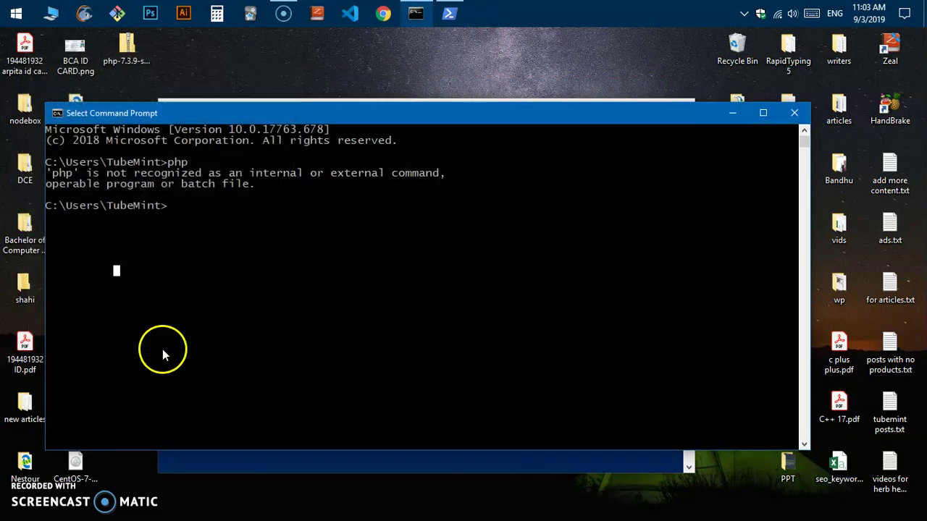
pyautogui.click(793, 114)
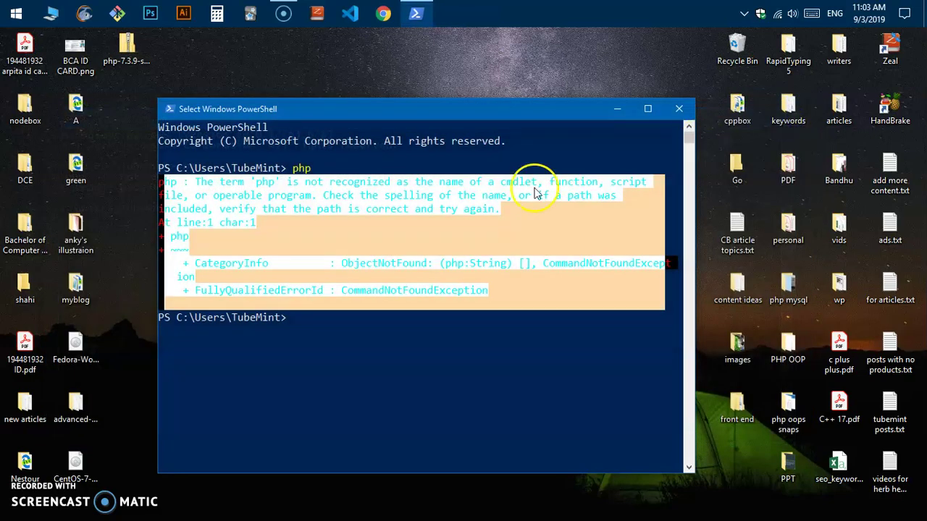
pyautogui.click(16, 13)
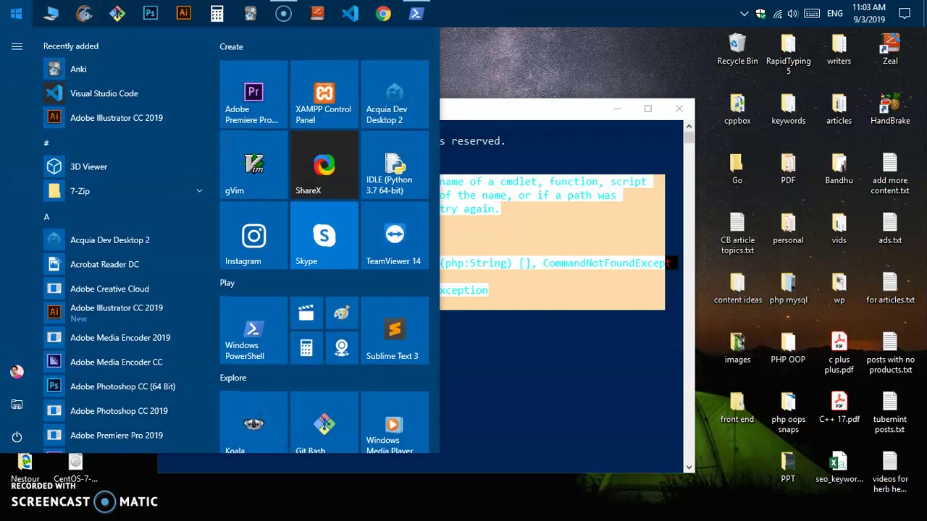
pyautogui.write('cmd')
pyautogui.press('Return')
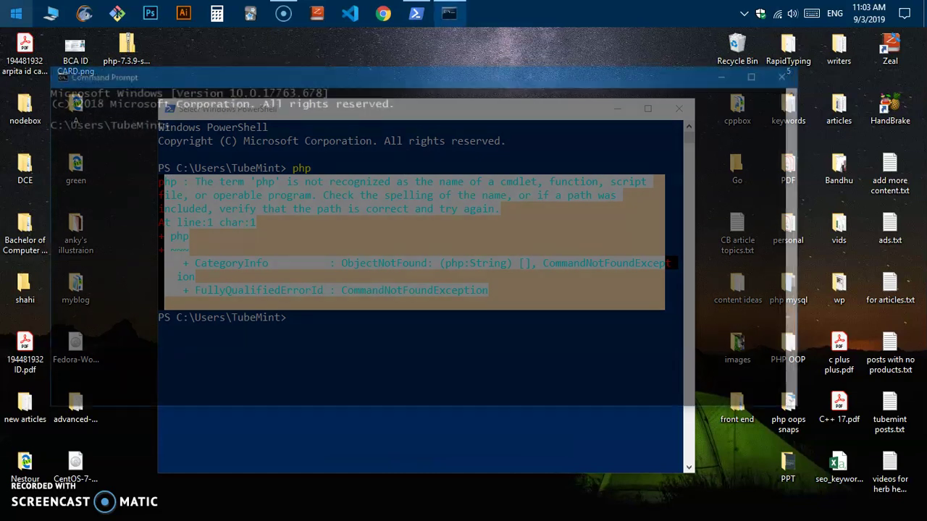
# - Run php, stop it with Ctrl+C, then run php -v to show PHP 7.3.3
pyautogui.write('php')
pyautogui.press('Return')
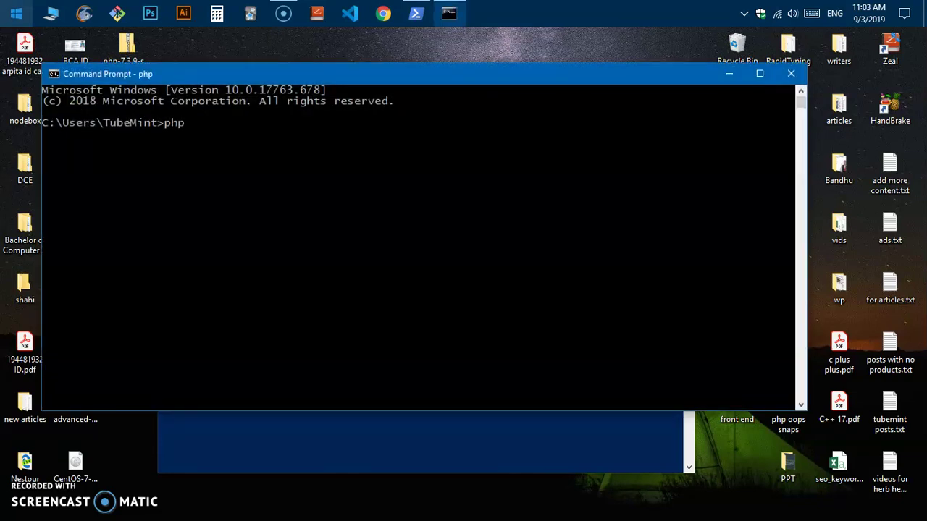
pyautogui.hotkey('ctrl', 'c')
pyautogui.write('p')
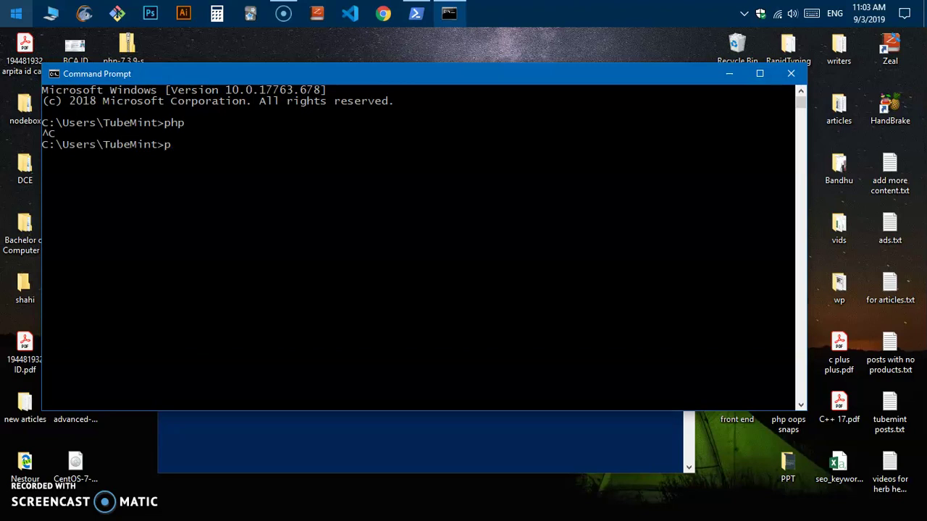
pyautogui.write('hp -v')
pyautogui.press('Return')
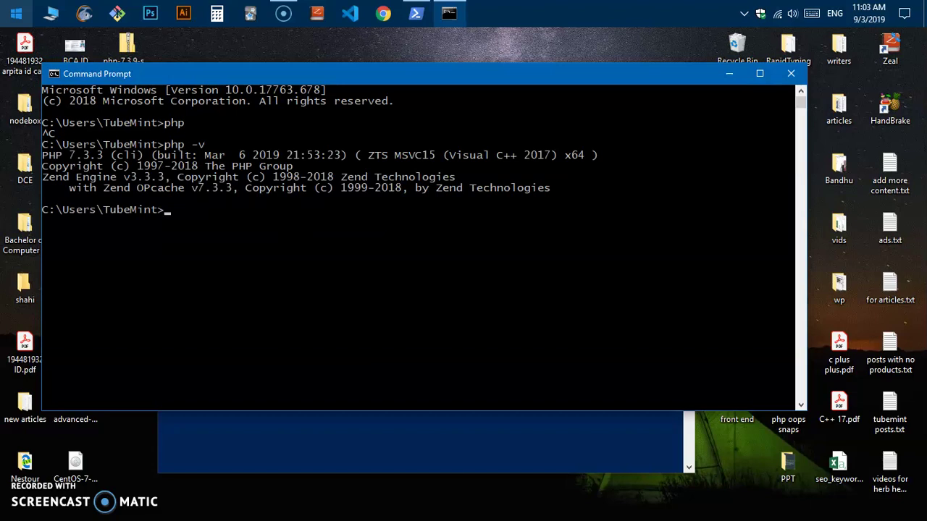
pyautogui.click(222, 209)
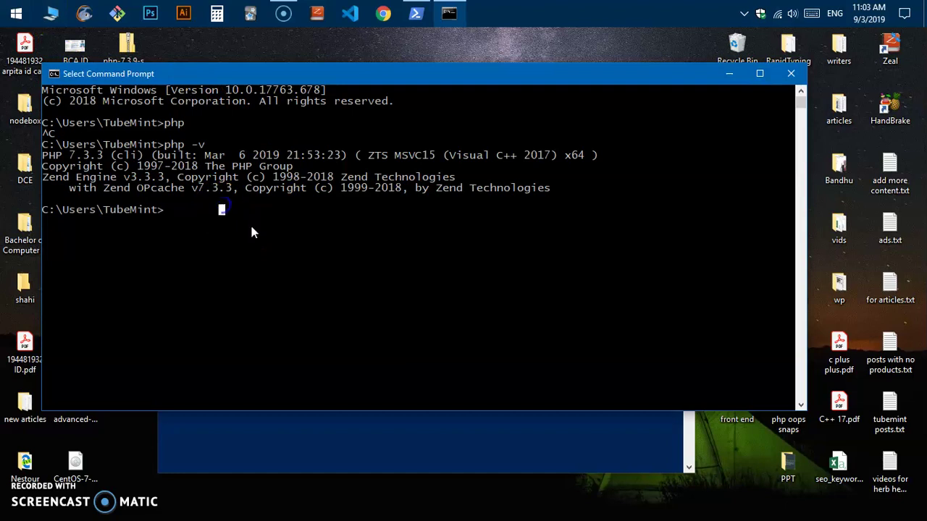
# - Retry php in the old PowerShell session, then close that window
pyautogui.click(326, 439)
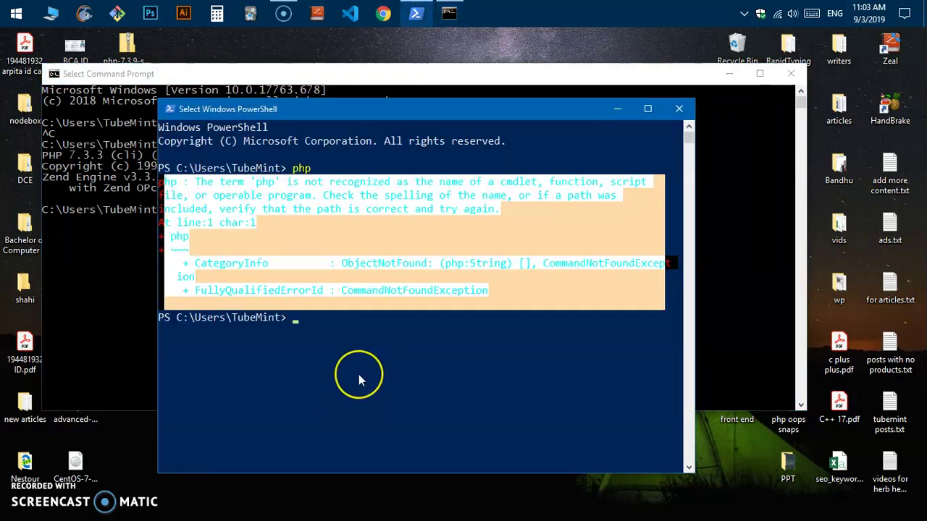
pyautogui.write('php')
pyautogui.press('Return')
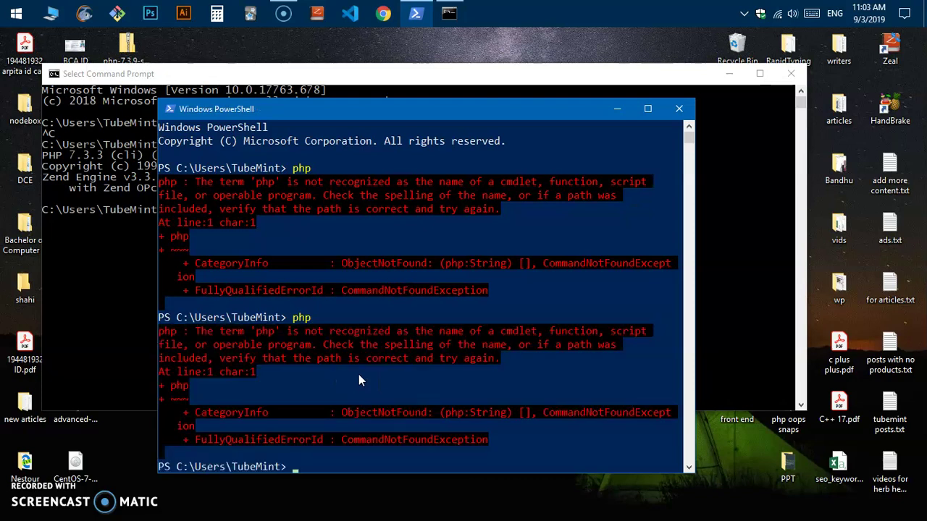
pyautogui.click(687, 108)
# - Launch a fresh Windows PowerShell and run php -v, showing PHP 7.3.3 (cli)
pyautogui.click(16, 13)
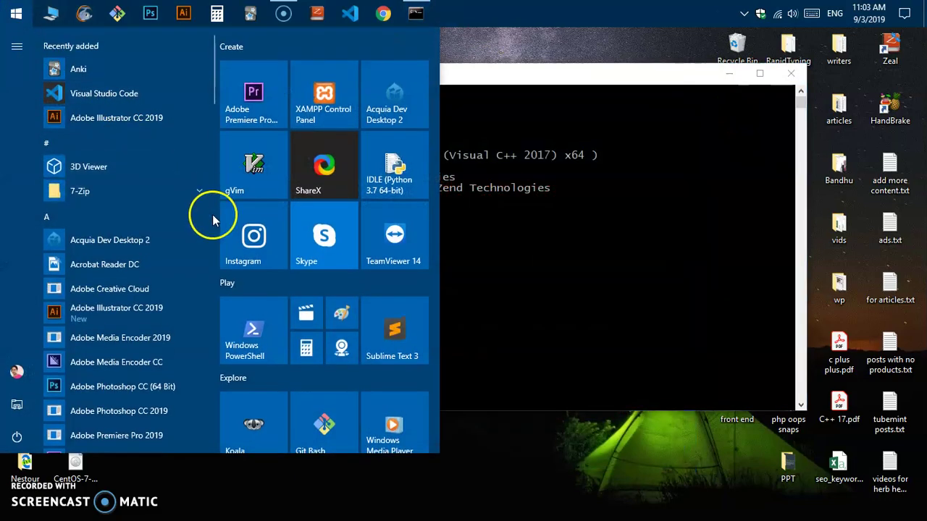
pyautogui.click(252, 330)
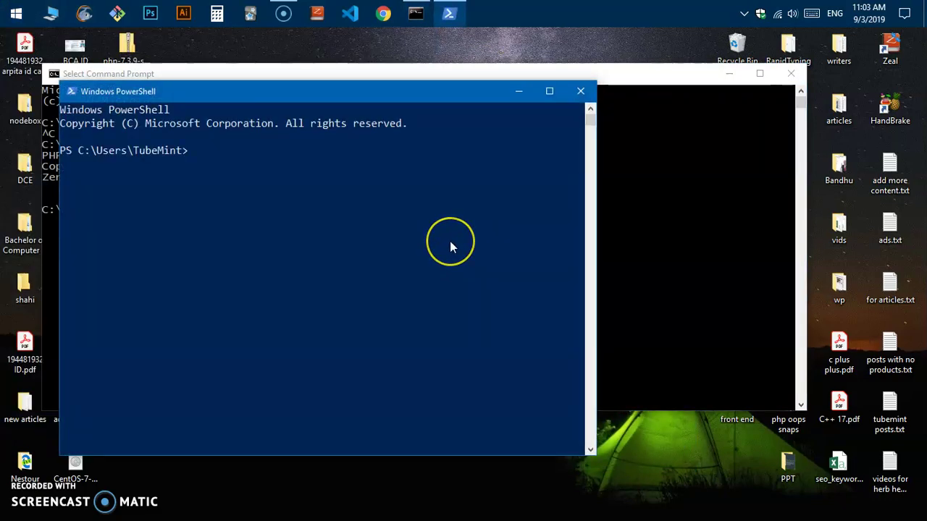
pyautogui.write('php -v')
pyautogui.press('Return')
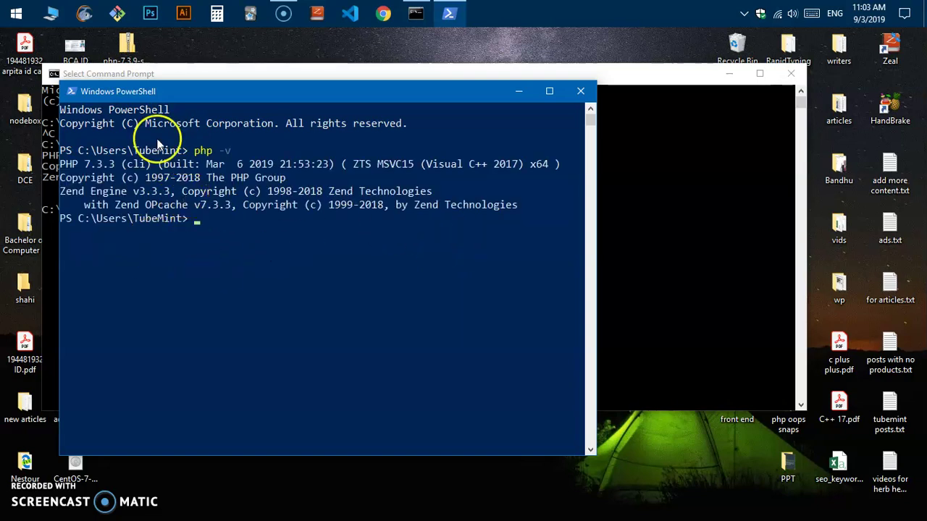
pyautogui.click(116, 13)
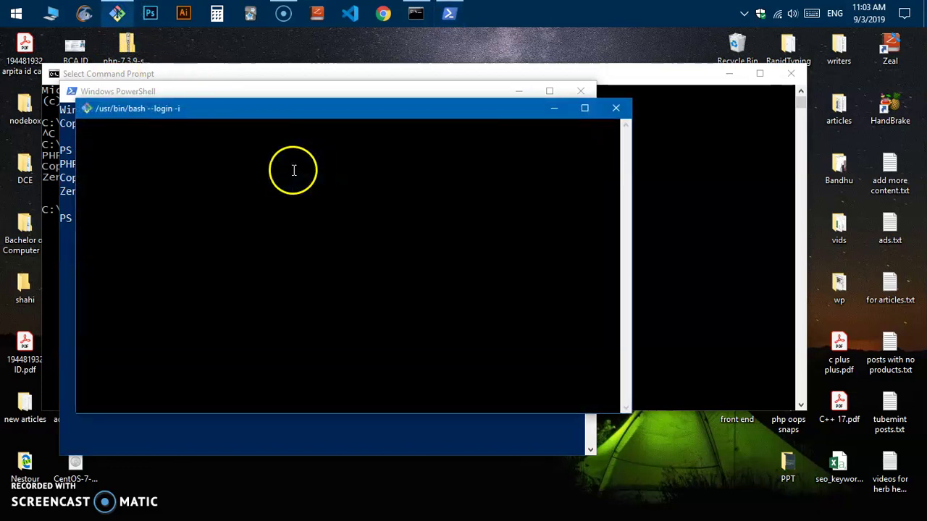
# - Run php -v in Git Bash and move the window aside to show PowerShell's output
pyautogui.write('php')
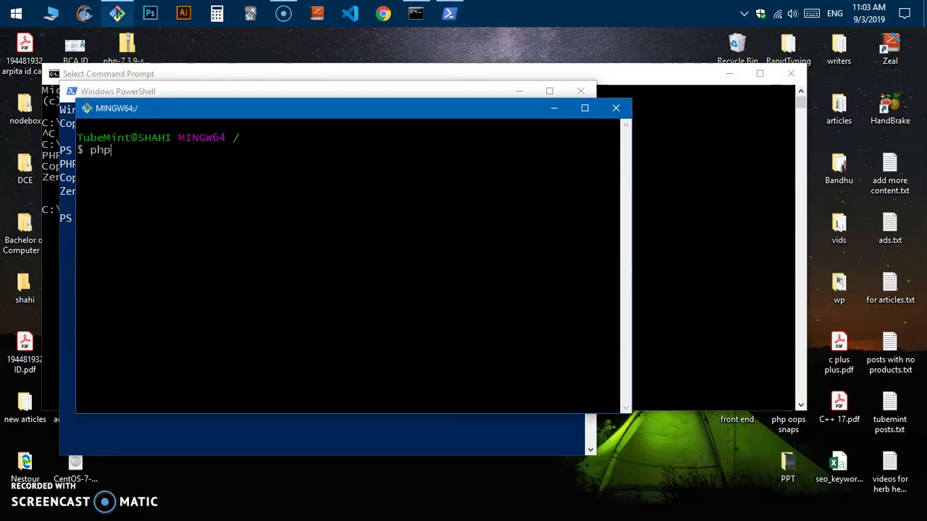
pyautogui.write(' -v')
pyautogui.press('Return')
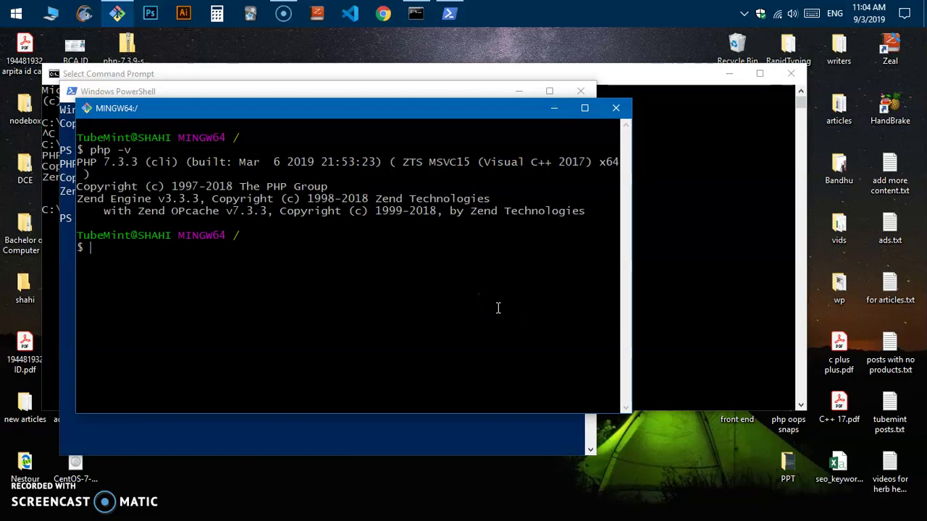
pyautogui.moveTo(372, 112); pyautogui.dragTo(456, 190)
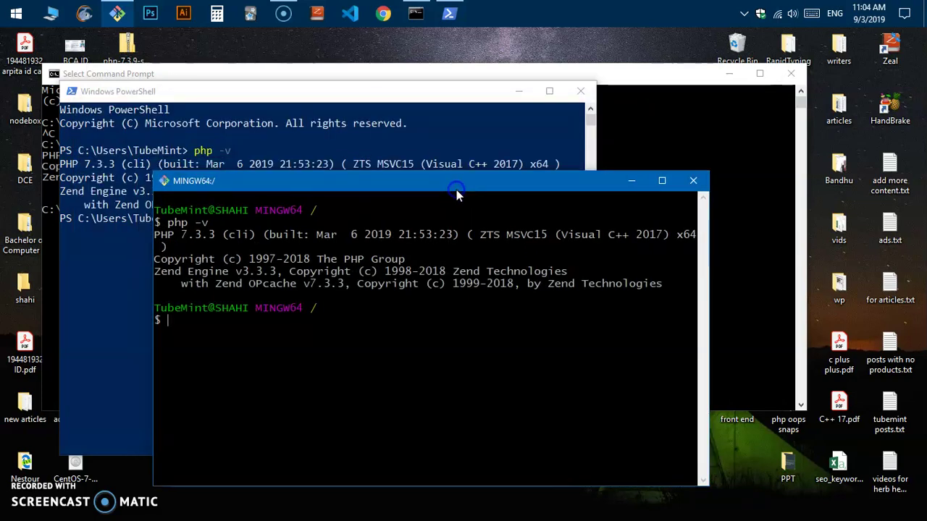